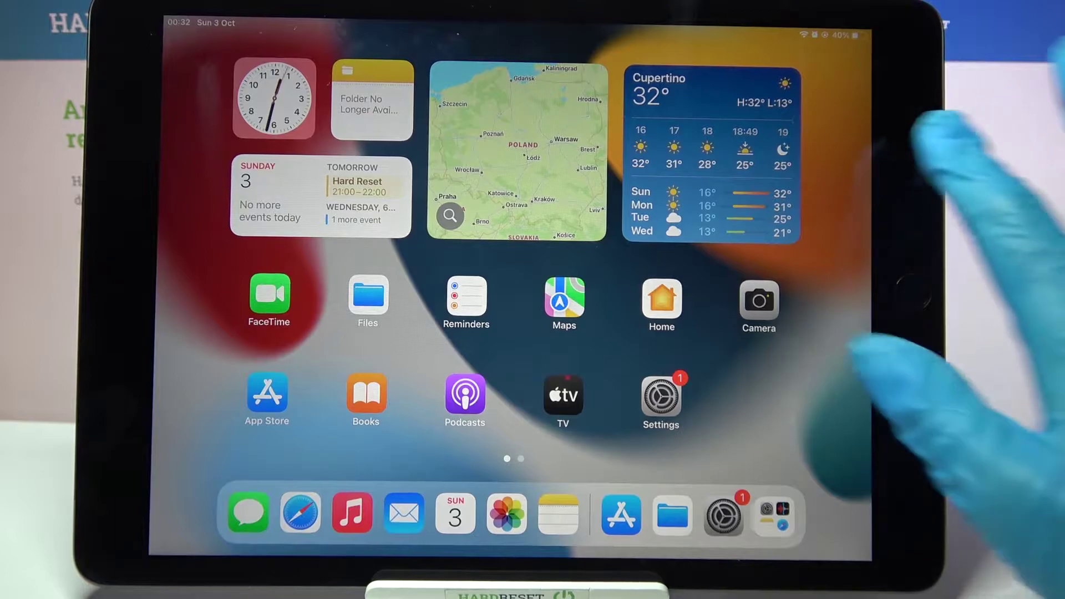
# Swipe left to reach the second Home Screen page, where the Clock app is.
pyautogui.moveTo(790, 333); pyautogui.dragTo(541, 333)
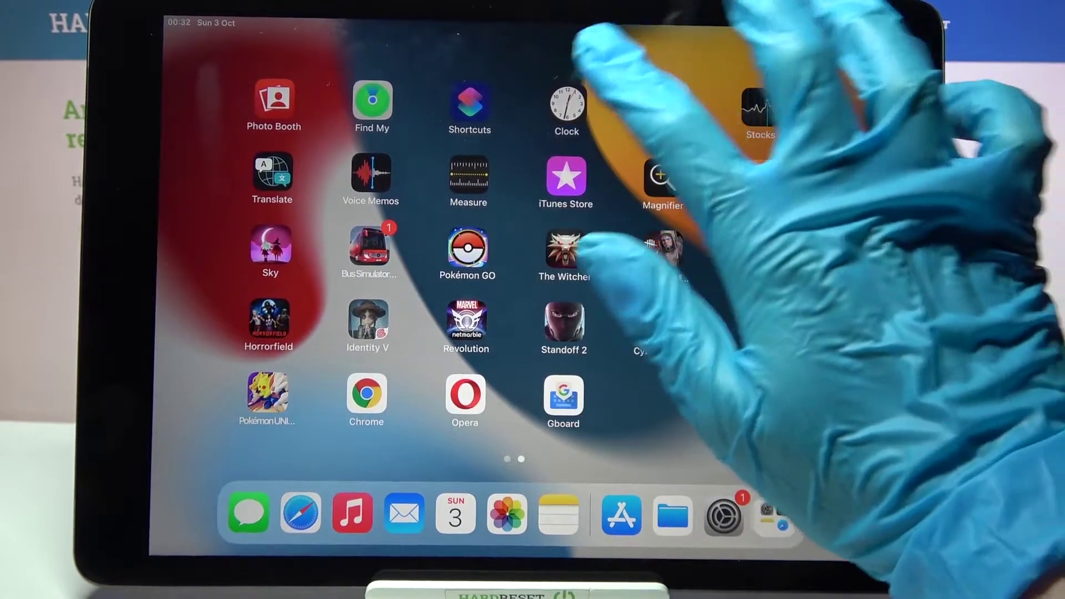
# Open Clock's Alarm tab, start a new alarm and spin its minutes from 00:32.
pyautogui.click(567, 103)
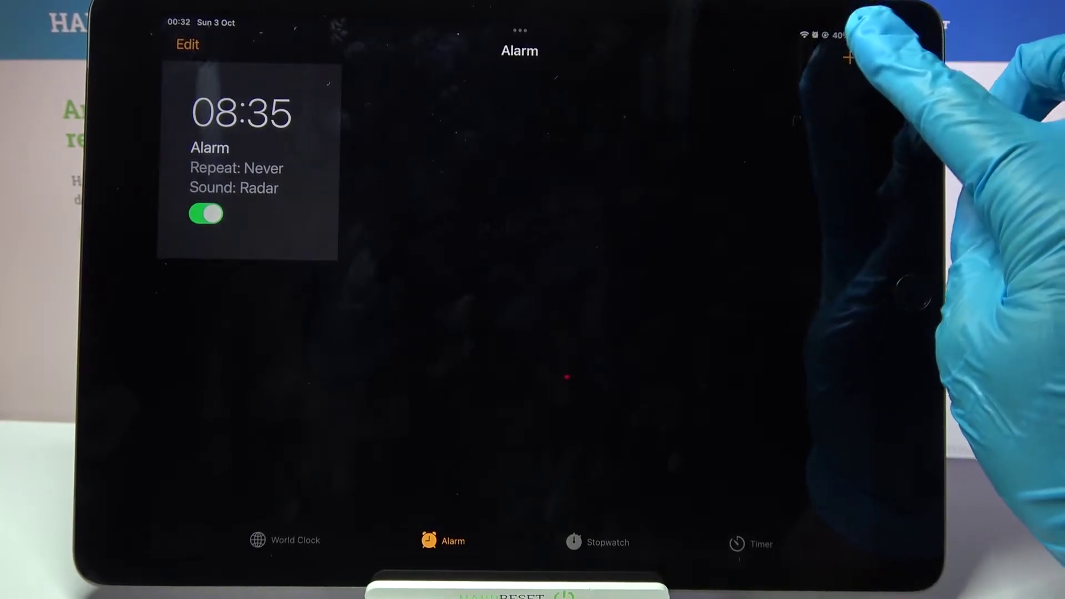
pyautogui.click(850, 57)
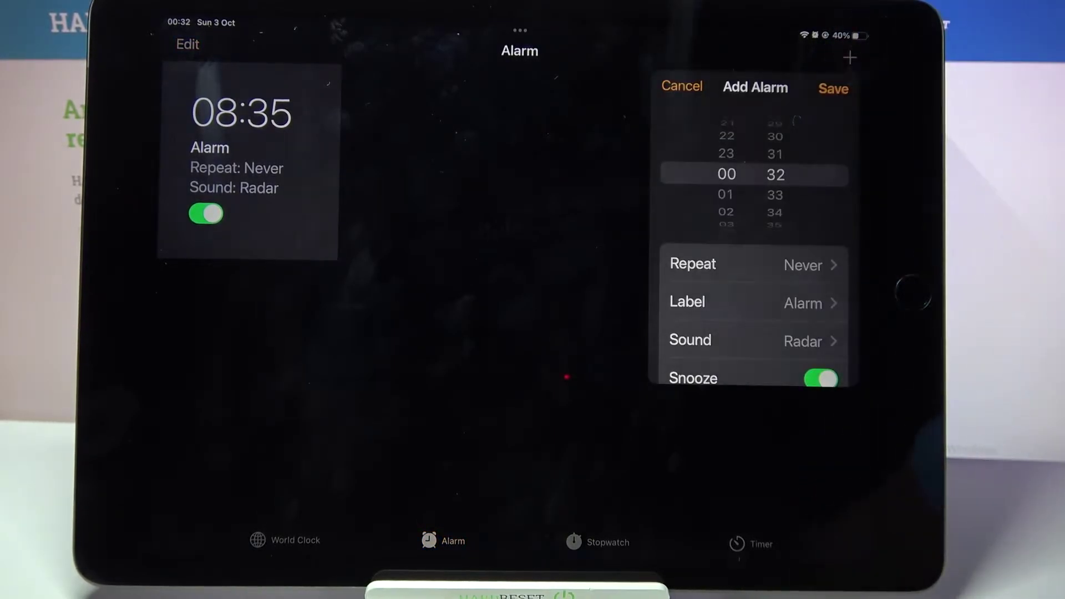
pyautogui.moveTo(773, 133); pyautogui.dragTo(773, 233)
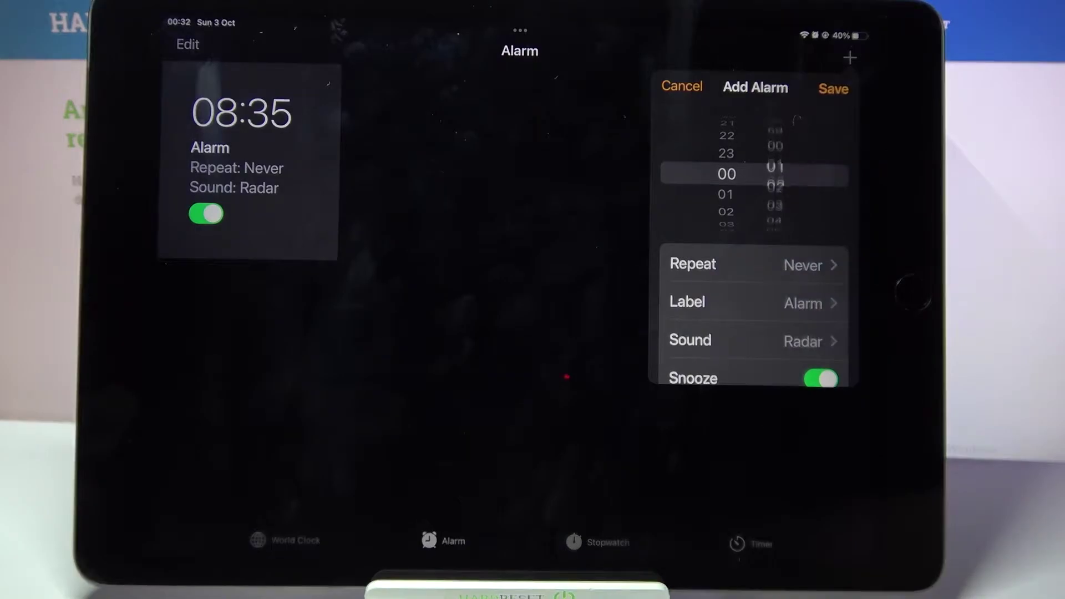
# Make the new alarm repeat every Monday and Friday.
pyautogui.click(798, 265)
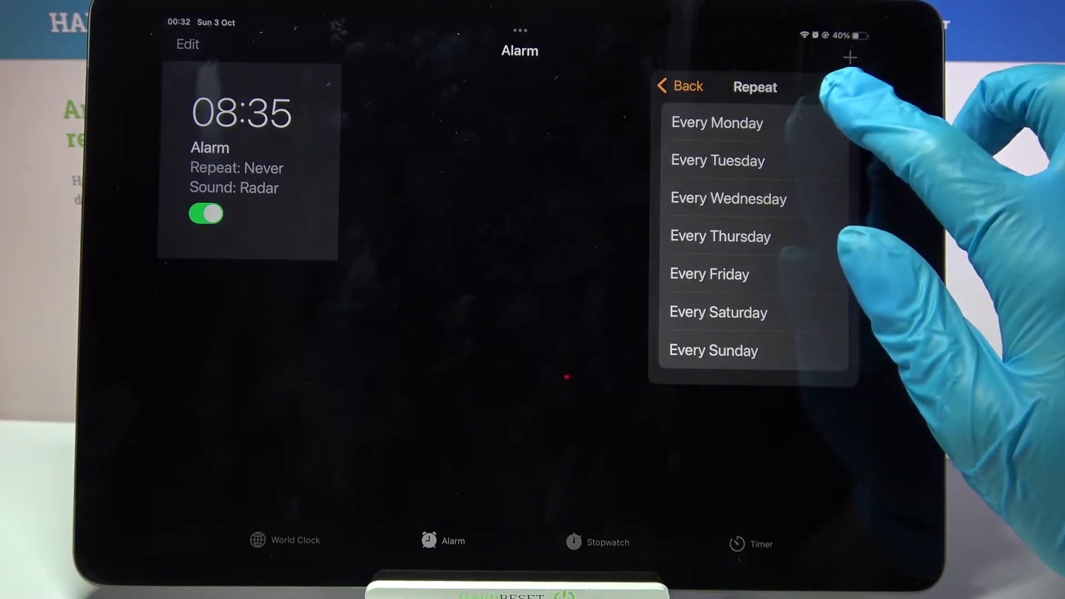
pyautogui.click(798, 123)
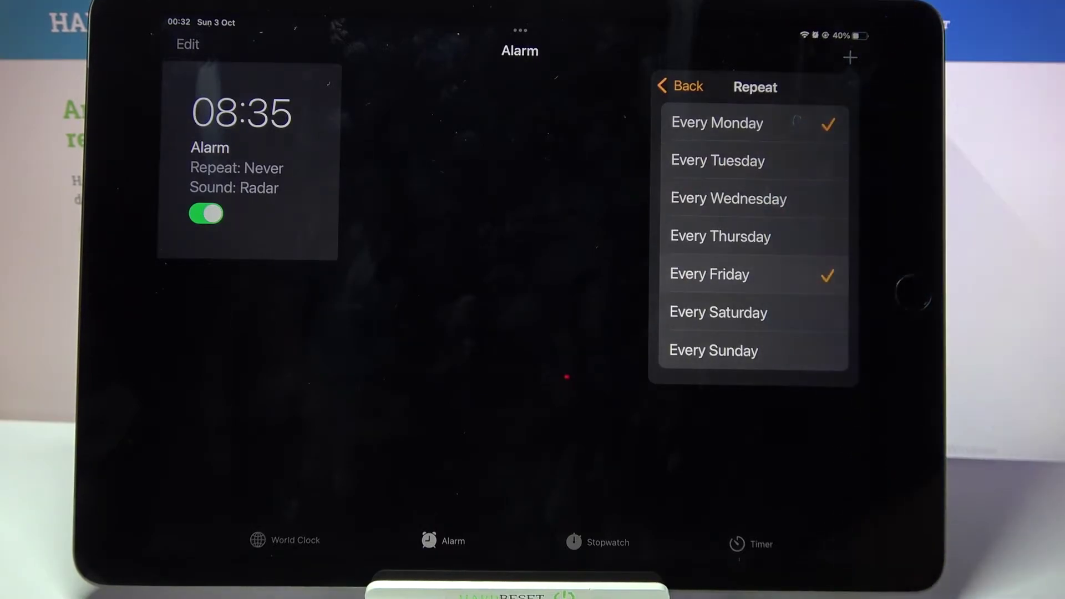
pyautogui.click(681, 85)
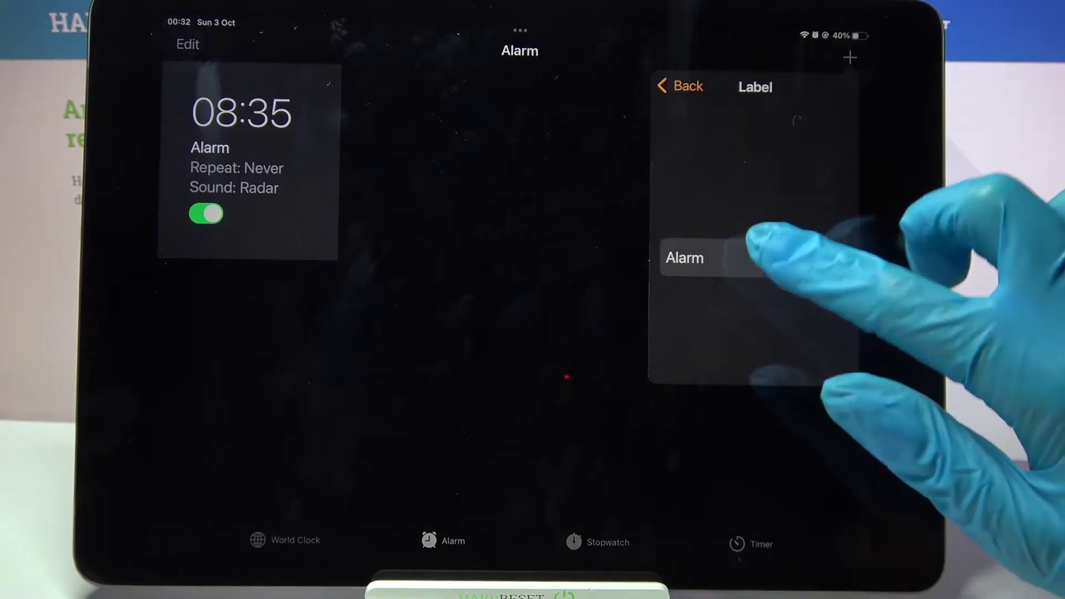
# Replace the alarm's label with 'Work'.
pyautogui.click(753, 254)
pyautogui.press('BackSpace')
pyautogui.press('BackSpace')
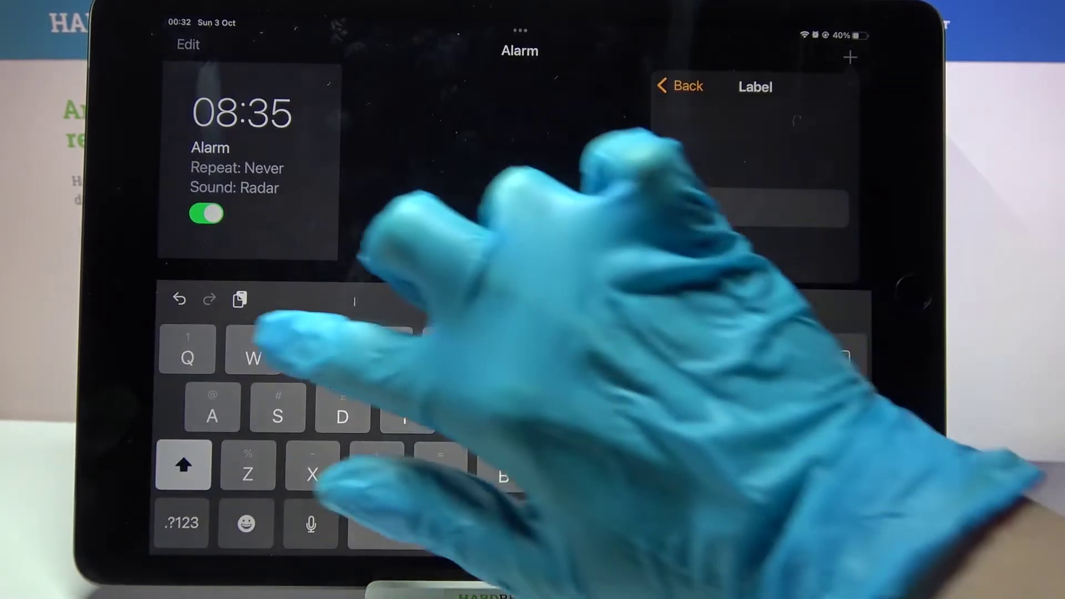
pyautogui.write('Work')
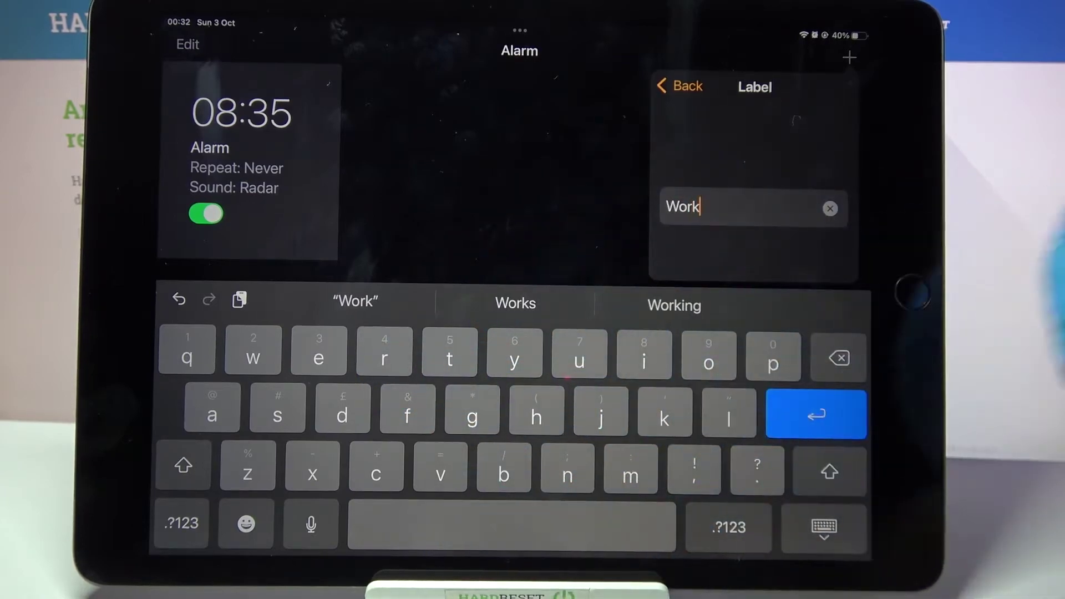
pyautogui.click(681, 86)
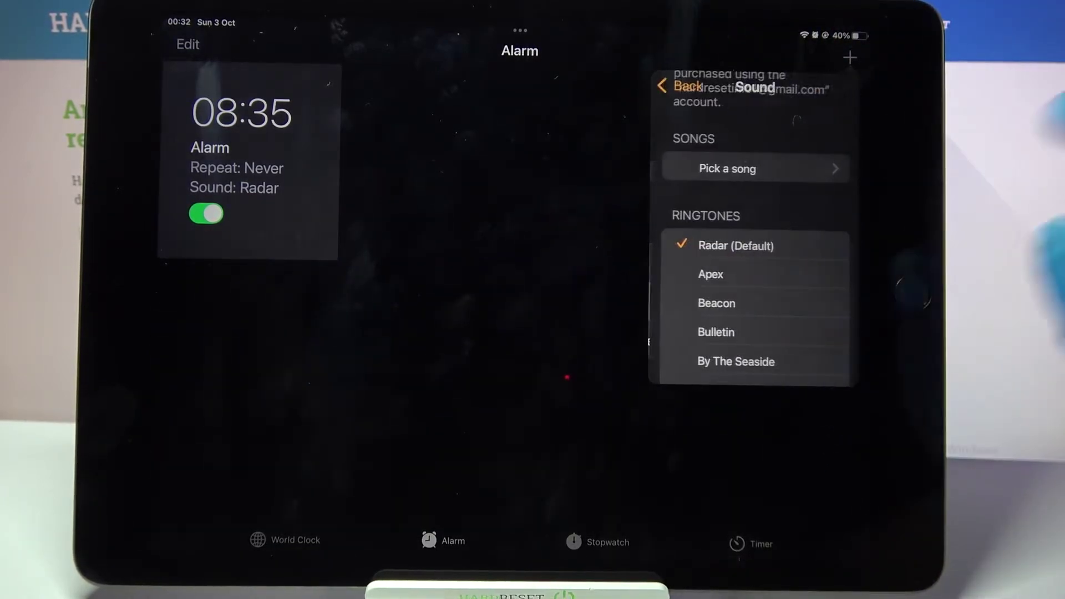
pyautogui.scroll(-10, 753, 250)
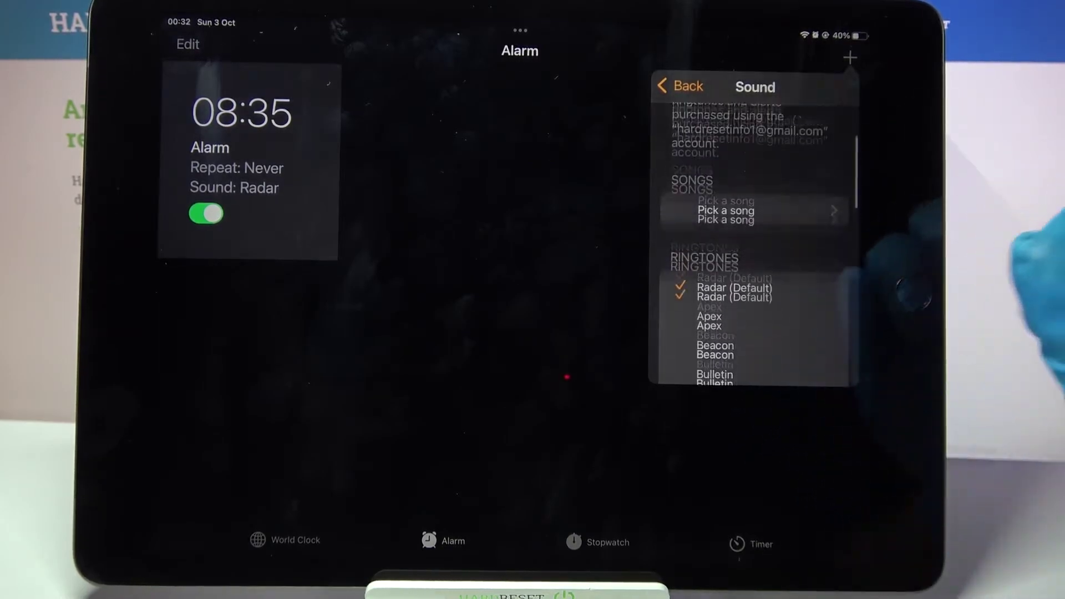
pyautogui.scroll(3, 753, 250)
pyautogui.scroll(-3, 752, 249)
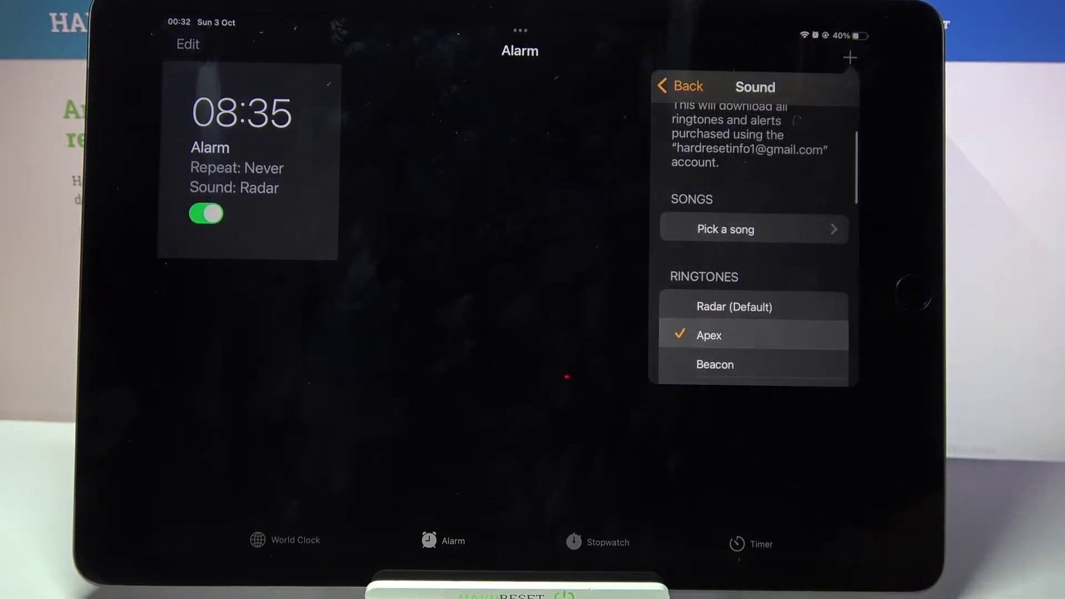
# Change the alarm sound from Apex to the Chimes ringtone, skipping the song picker.
pyautogui.click(681, 86)
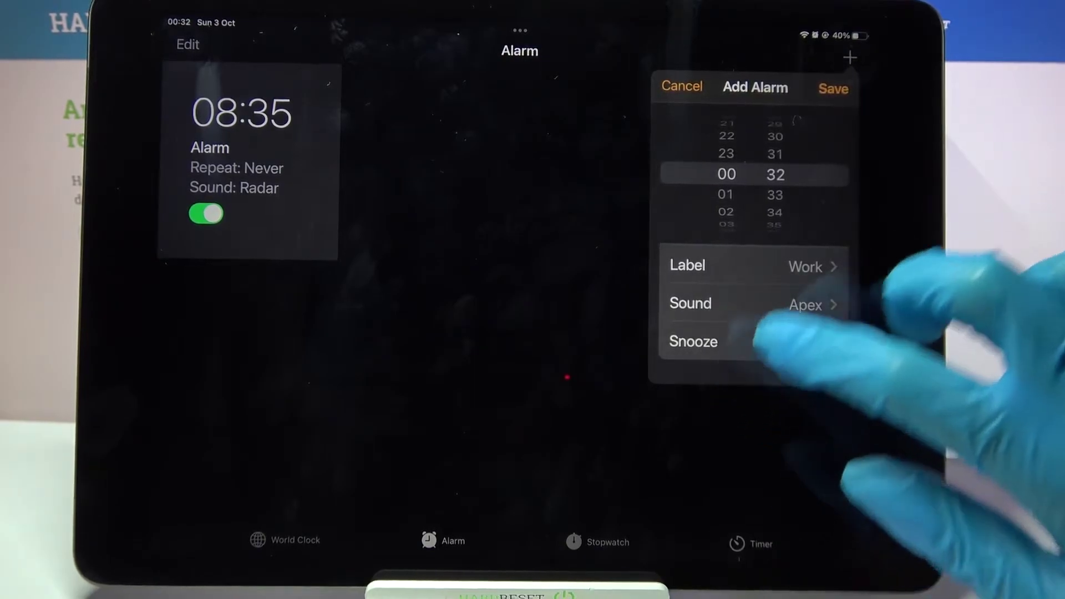
pyautogui.click(753, 303)
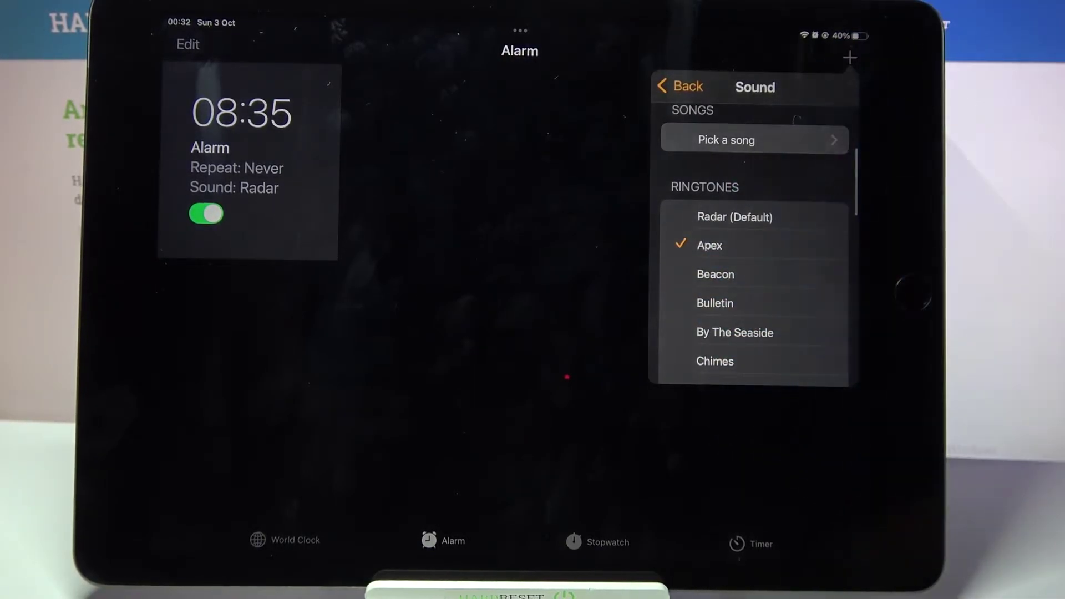
pyautogui.click(755, 140)
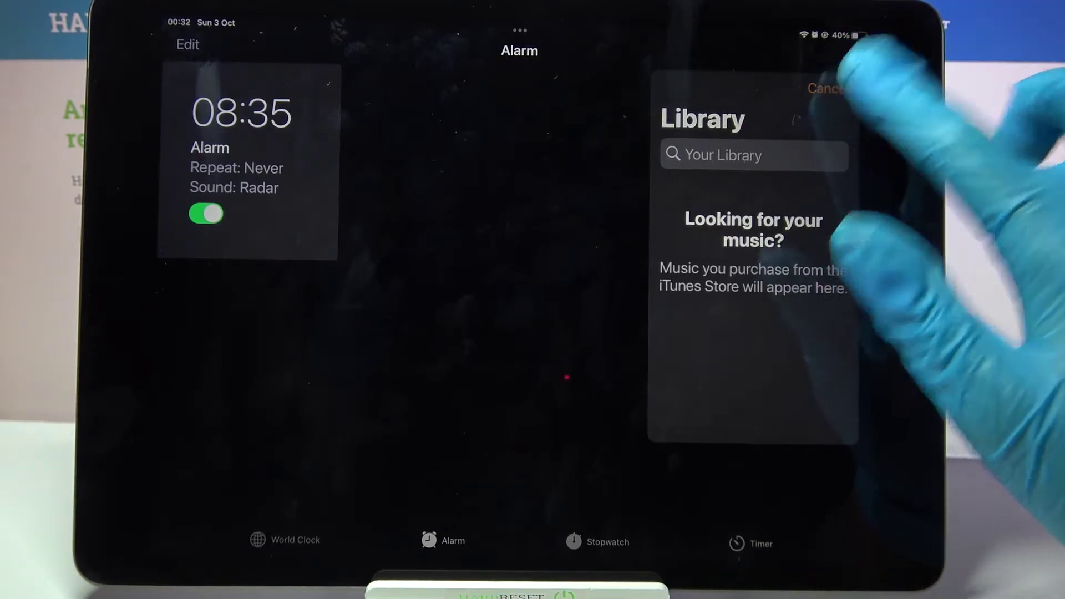
pyautogui.click(827, 89)
pyautogui.scroll(-2, 749, 291)
pyautogui.click(716, 272)
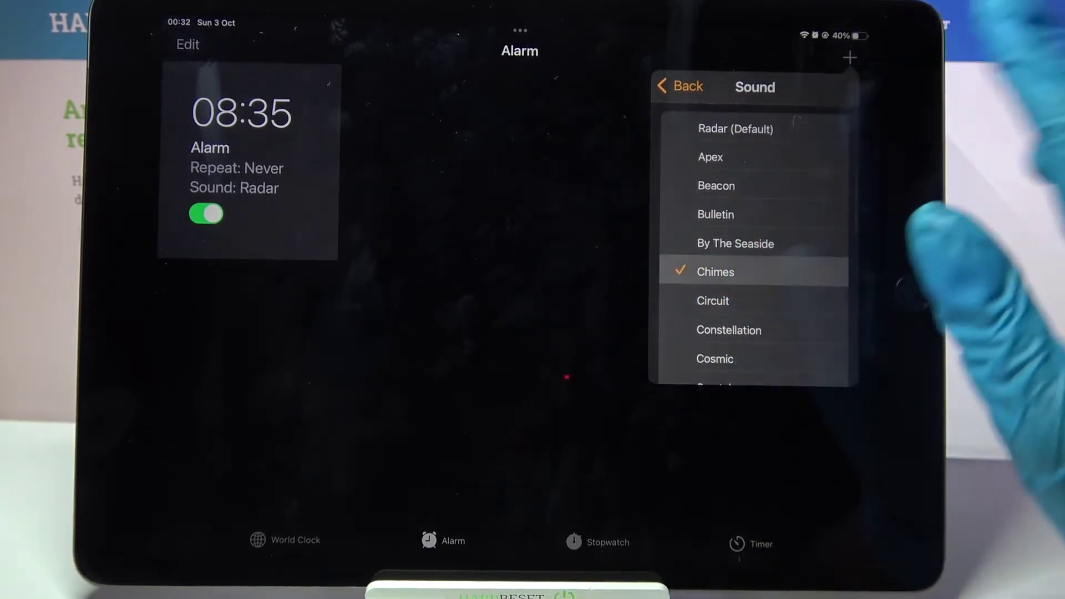
pyautogui.click(680, 87)
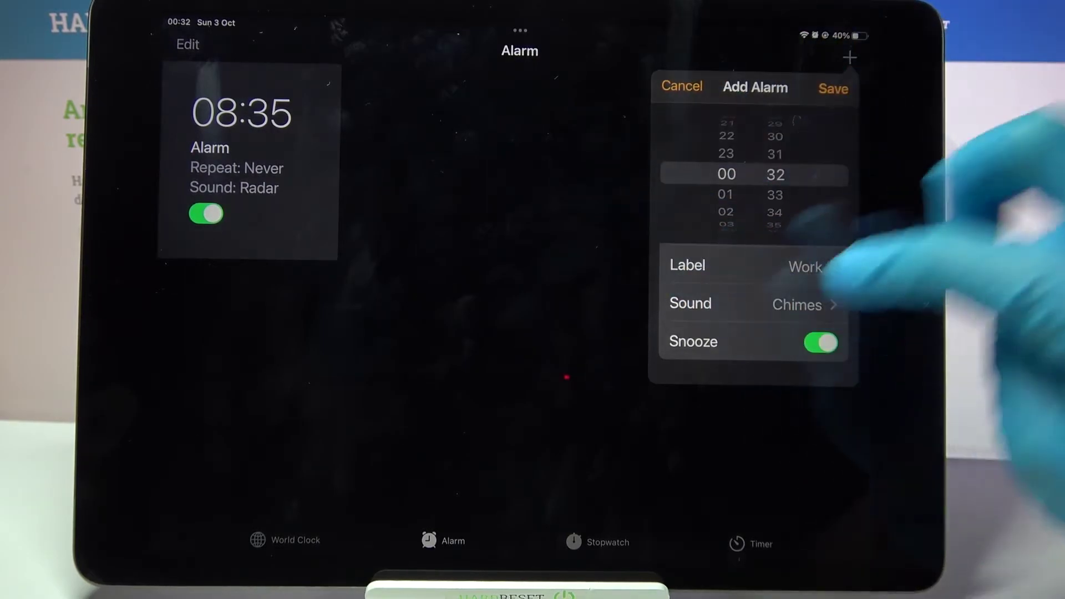
# Save the 00:32 Work alarm repeating Mon and Fri with Chimes.
pyautogui.click(833, 88)
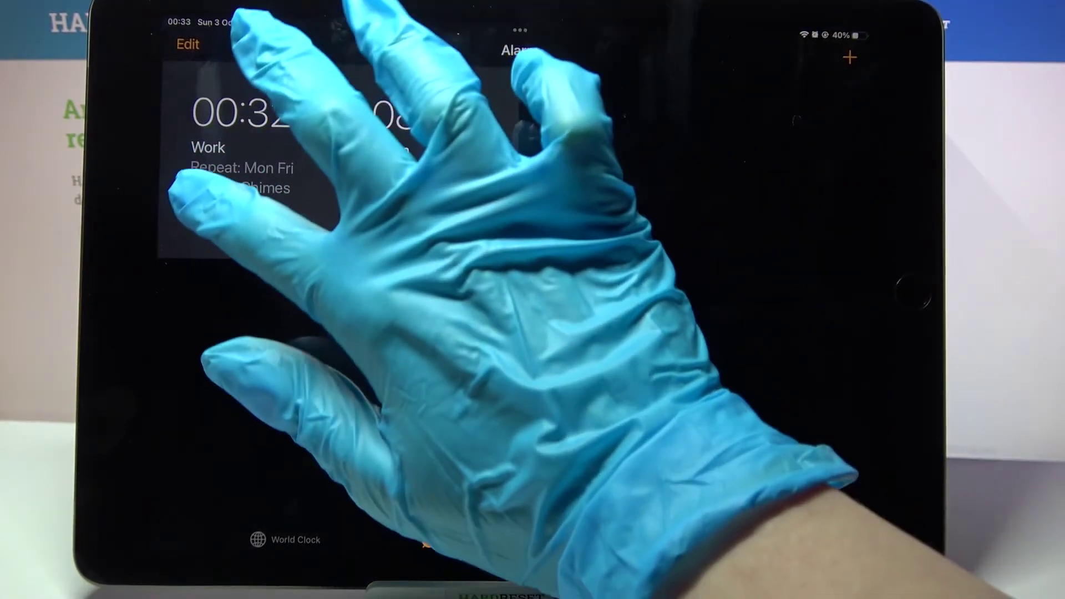
pyautogui.click(207, 214)
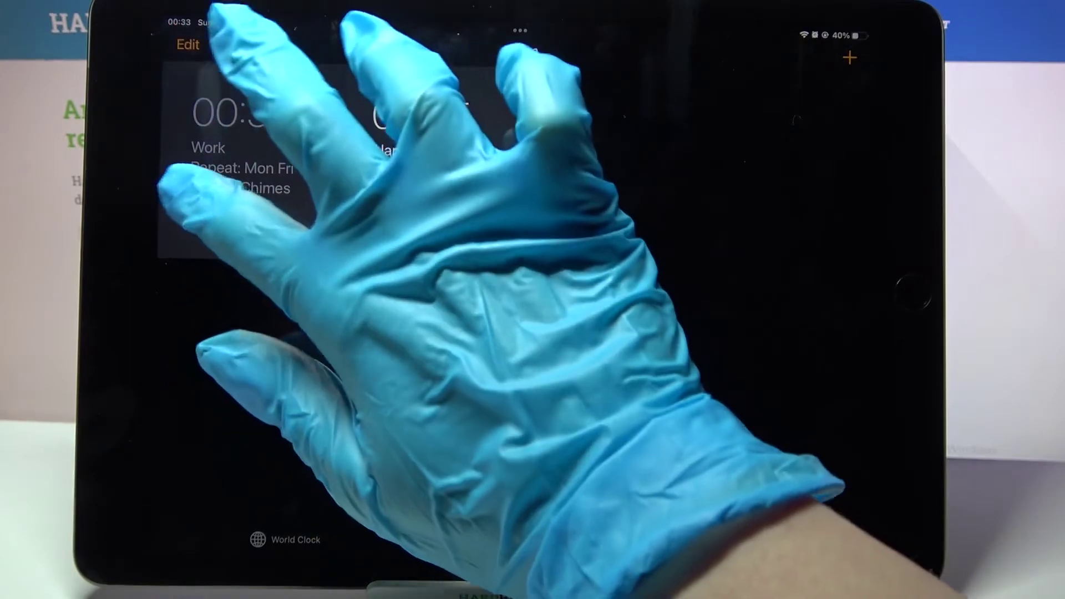
pyautogui.click(207, 214)
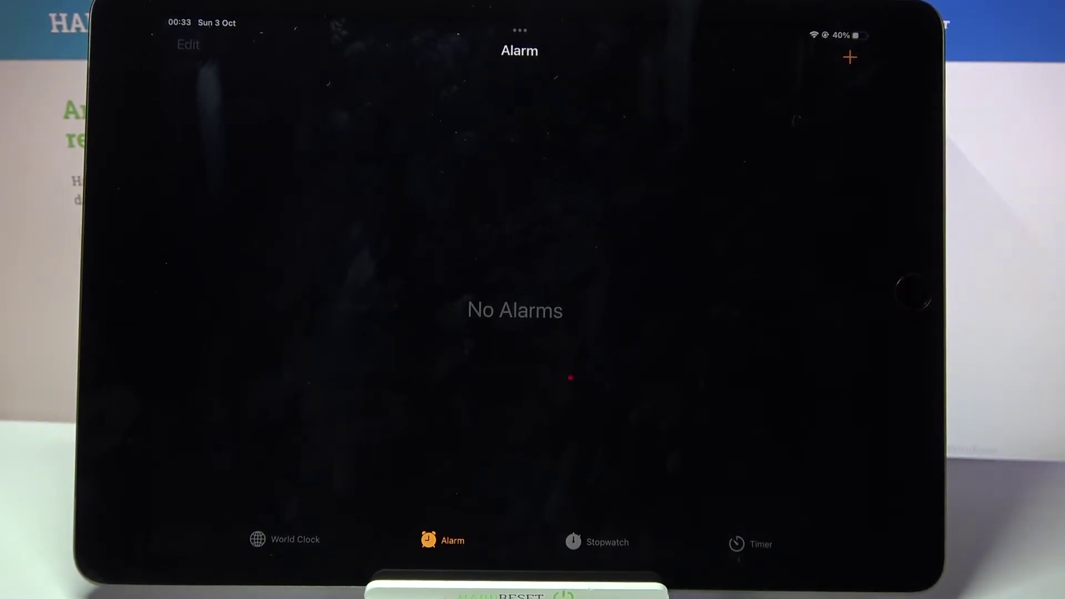
# Create a 00:33 alarm and save it unchanged, with no repeat and Chimes.
pyautogui.click(850, 57)
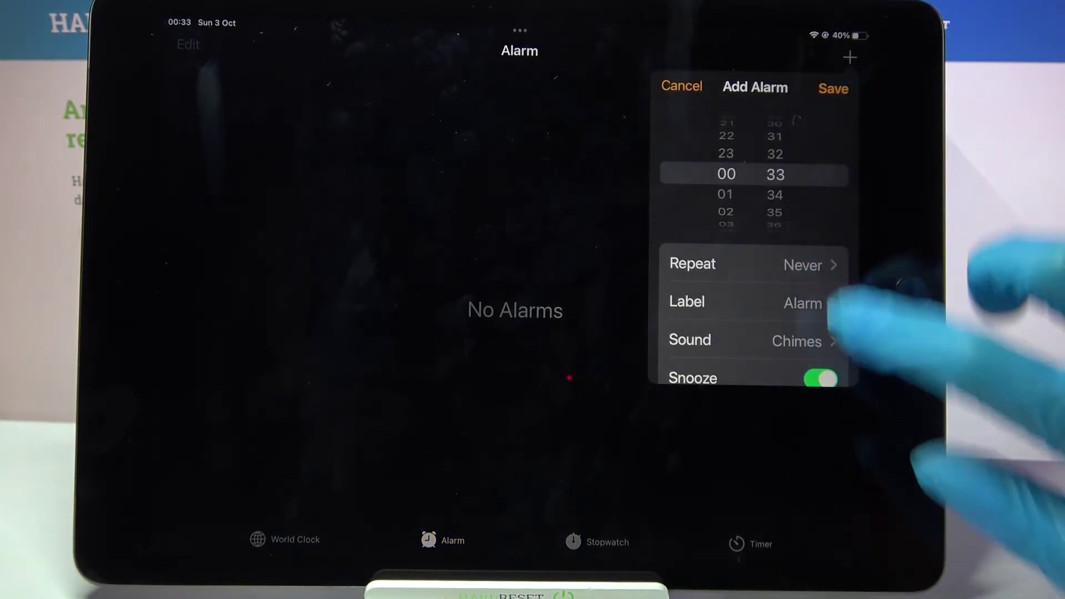
pyautogui.click(832, 88)
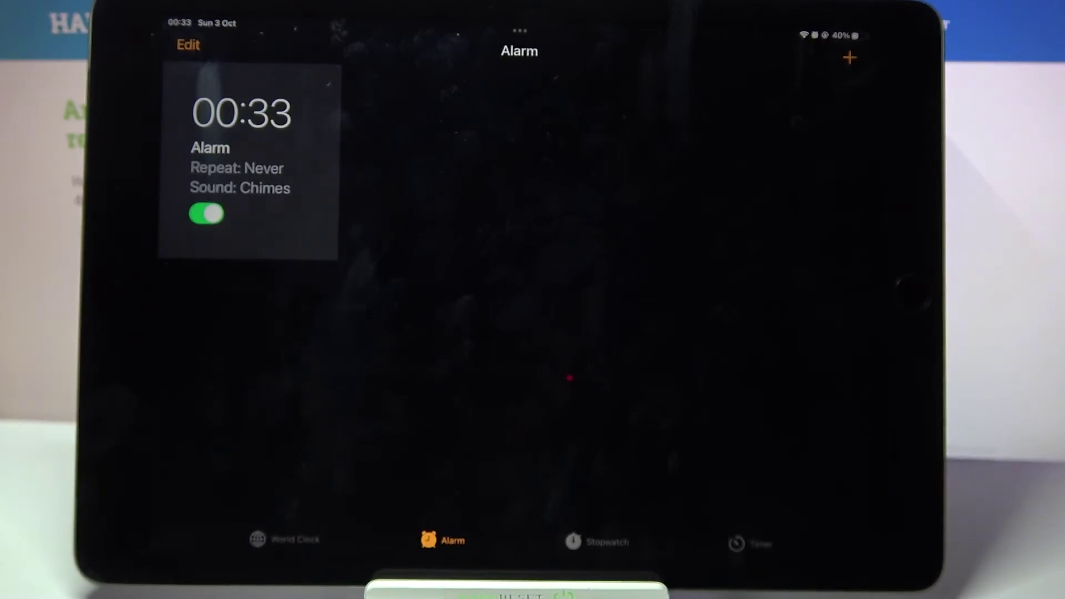